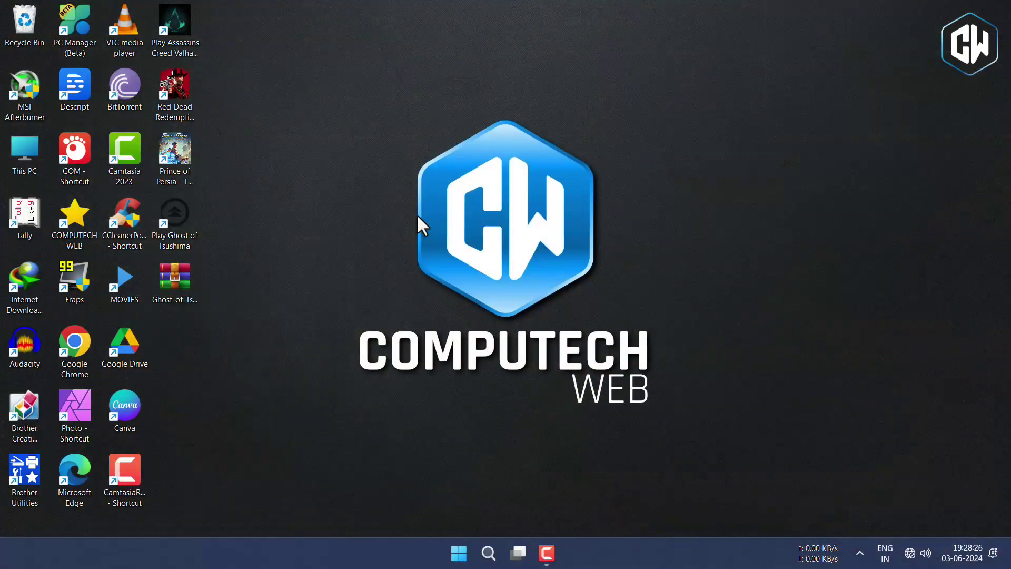
- Launch the Play Ghost of Tsushima shortcut to open the game launcher
click(185, 215)
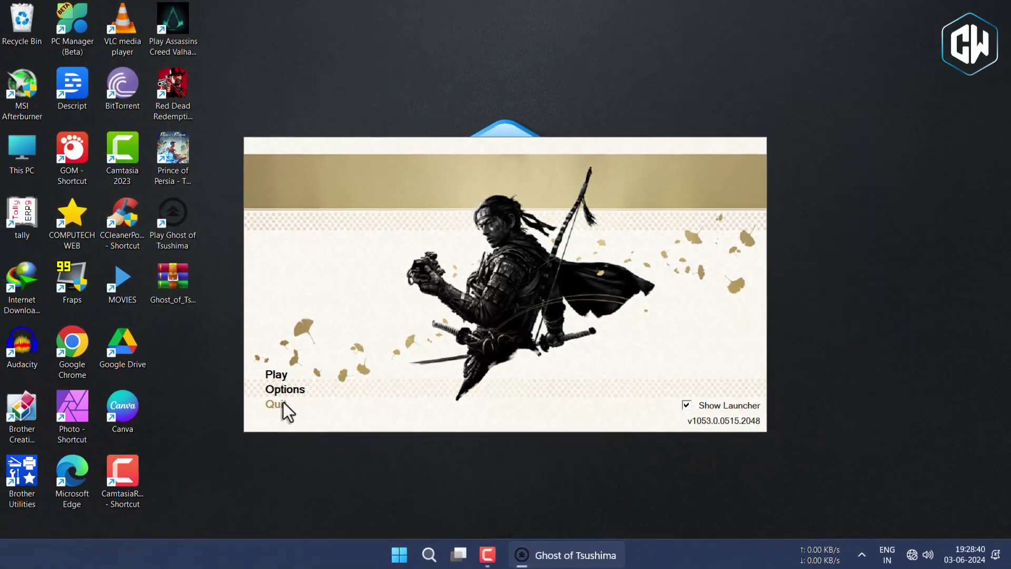
- Quit the launcher after noting installed version v1053.0.0515.2048
click(285, 401)
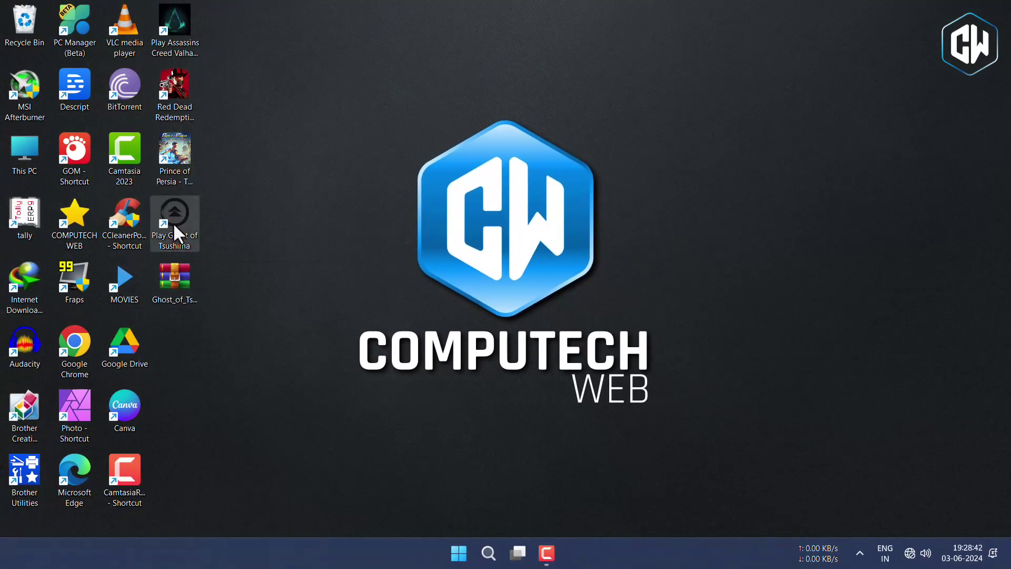
- Open the shortcut's folder C:\Ghost of Tsushima, minimize it, and select the update archive
right_click(174, 226)
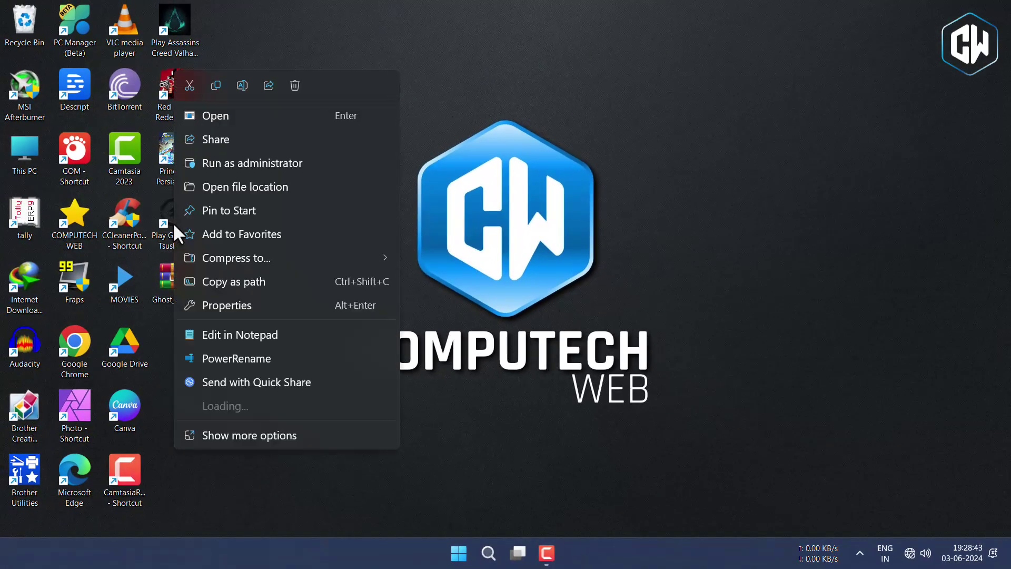
click(221, 184)
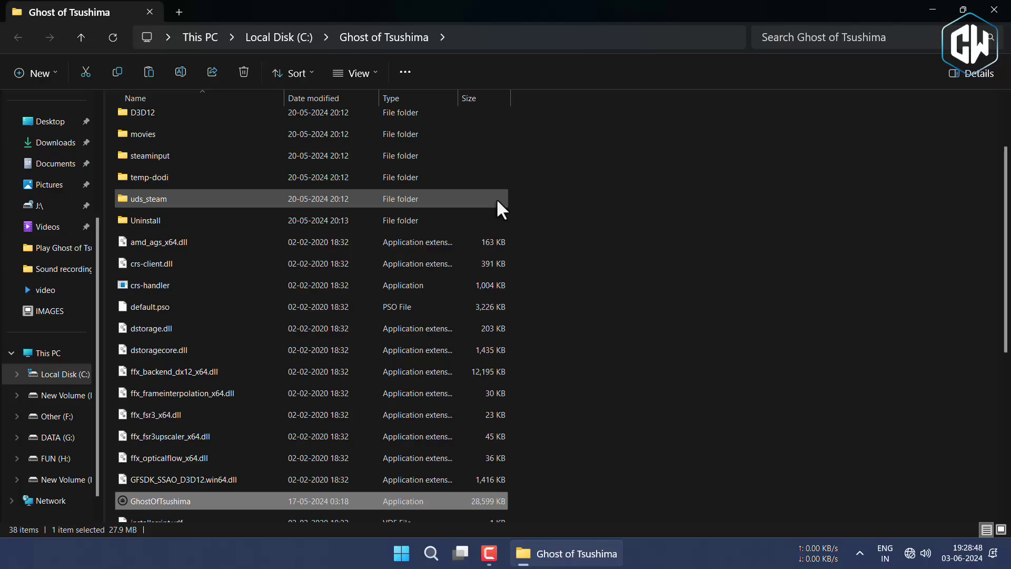
scroll(497, 201, down, 1)
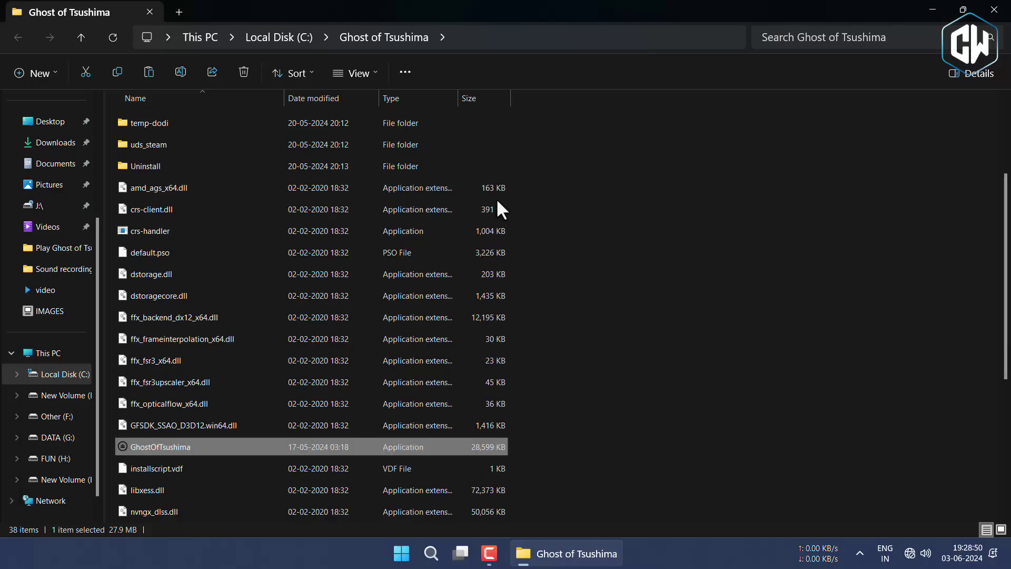
click(928, 9)
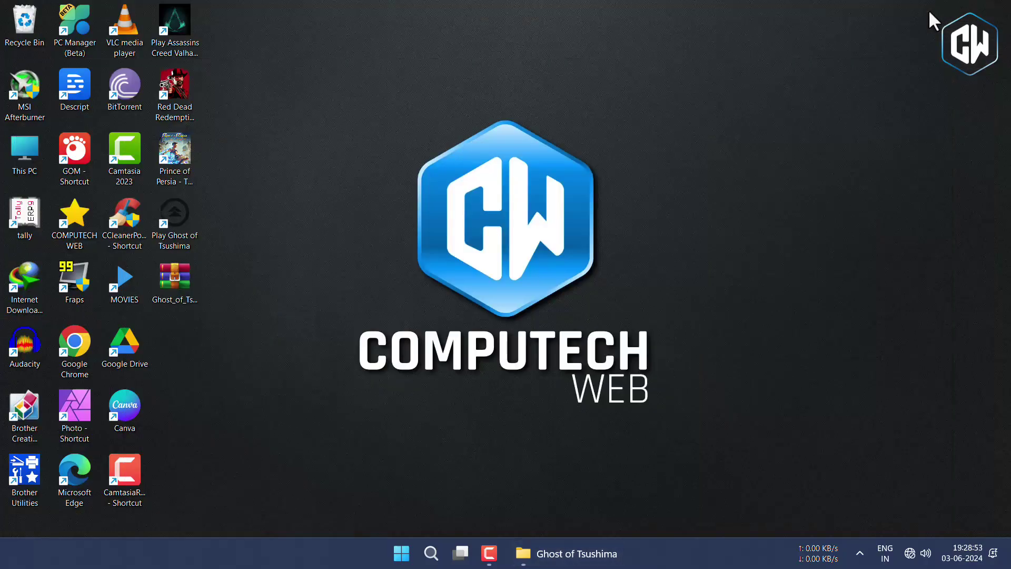
click(186, 275)
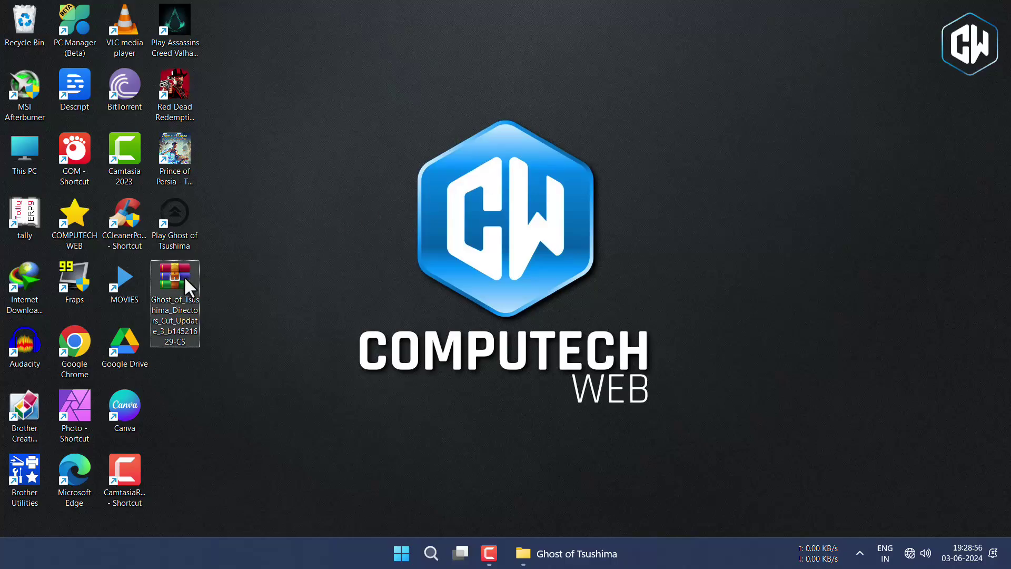
- Open the update archive in WinRAR, dismissing the licence purchase reminder
double_click(184, 276)
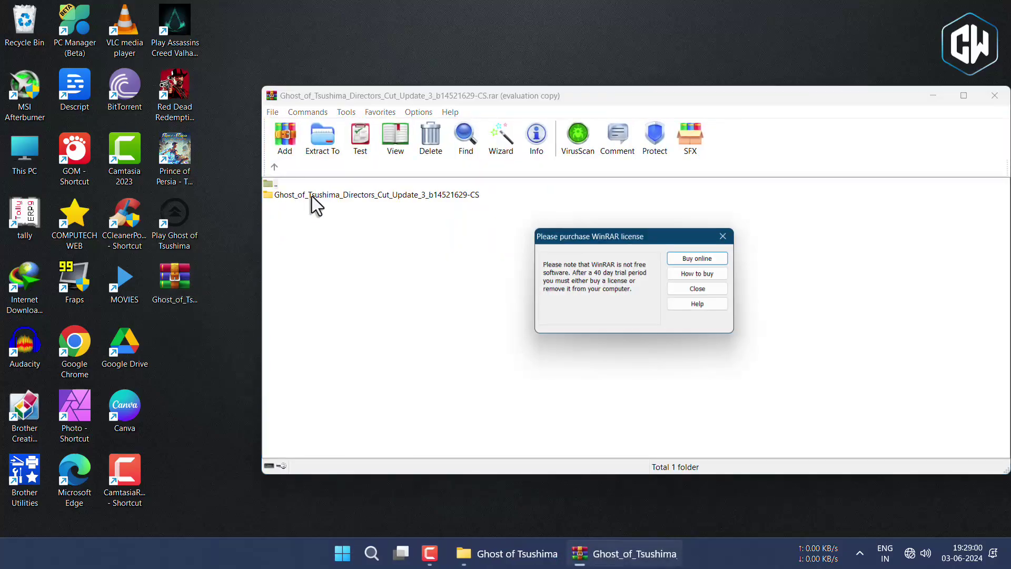
click(701, 289)
drag(563, 100, 486, 86)
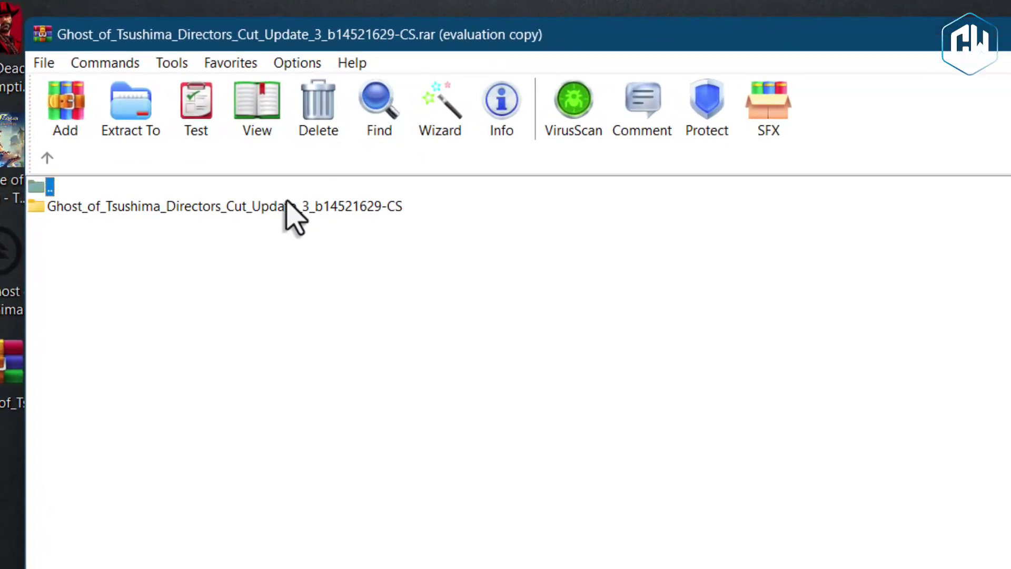
- Copy GhostOfTsushima.exe from the archive's Update folder to the clipboard and minimize WinRAR
double_click(329, 188)
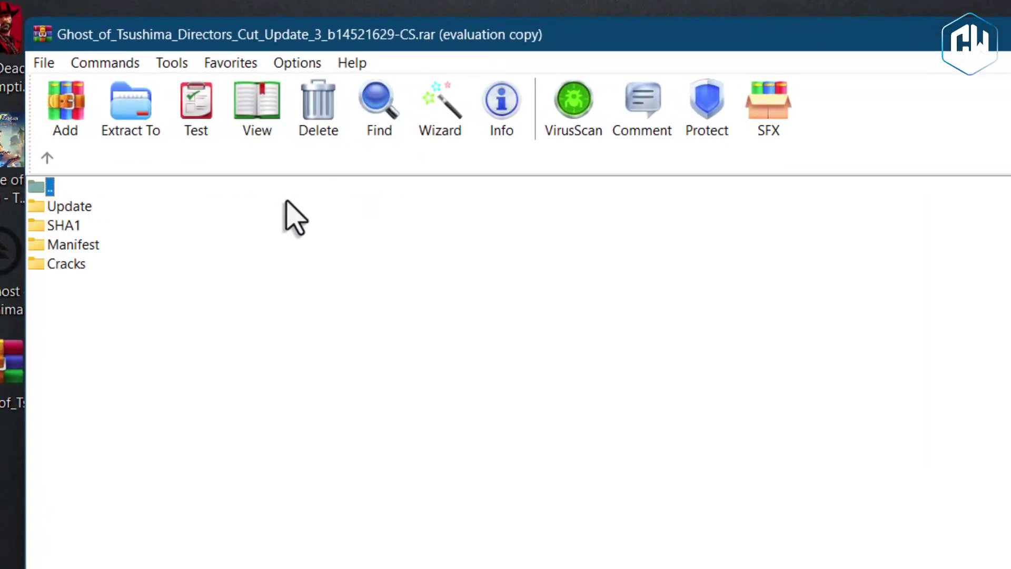
double_click(58, 211)
click(57, 211)
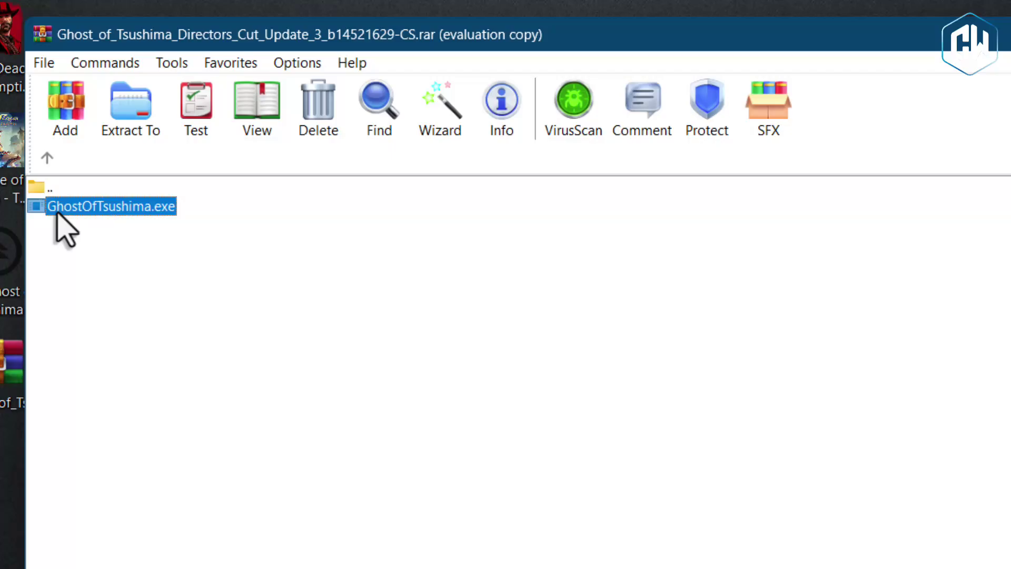
right_click(59, 216)
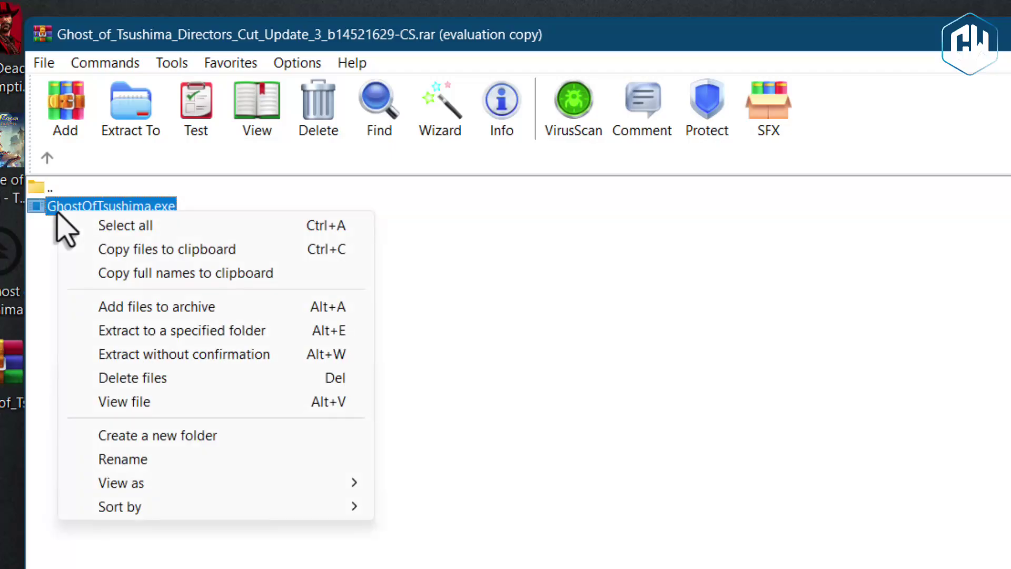
key(alt+w)
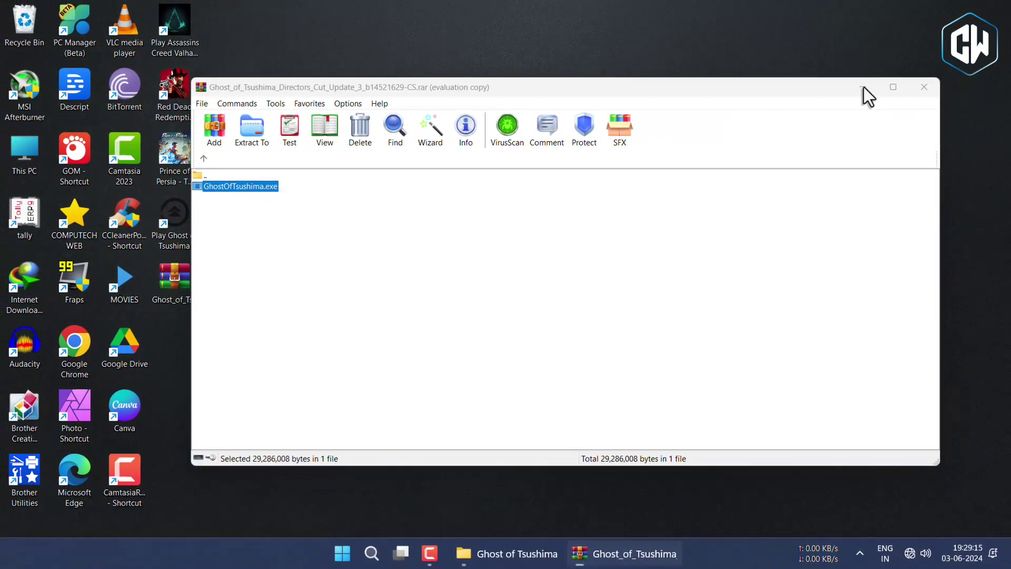
click(863, 87)
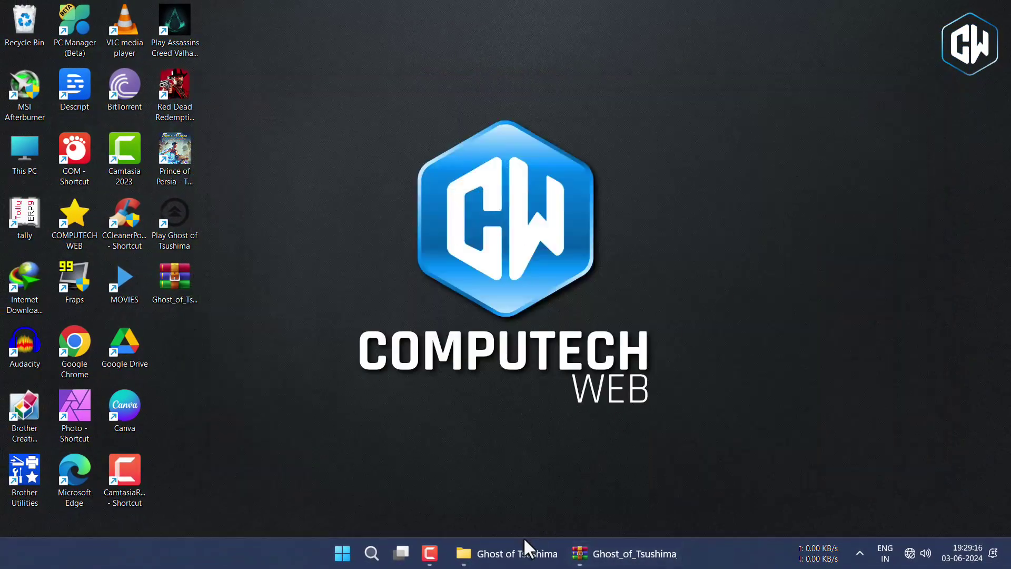
- Paste the new GhostOfTsushima.exe into C:\Ghost of Tsushima, replacing the old file, then close the folder
click(513, 553)
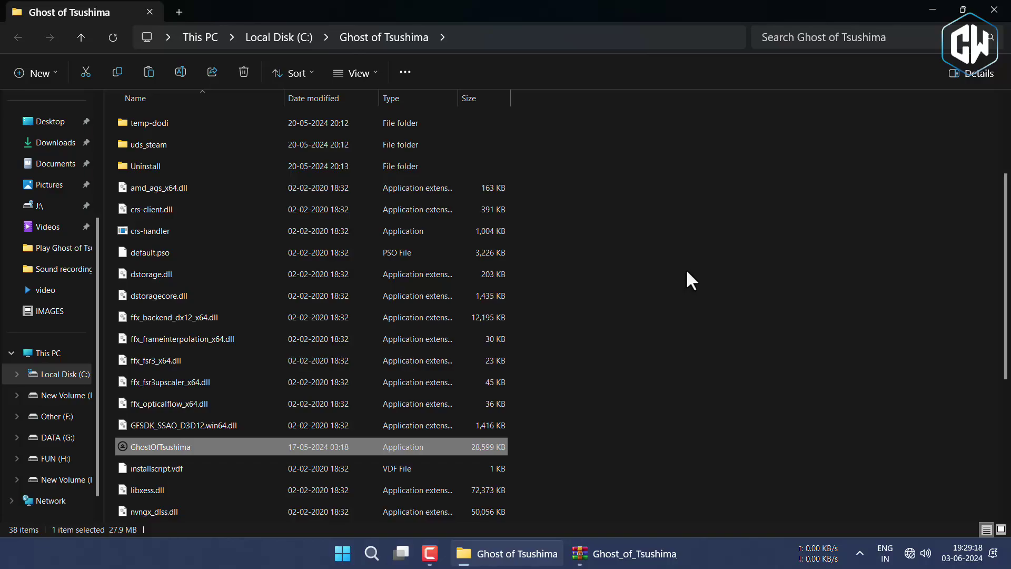
click(686, 272)
right_click(687, 272)
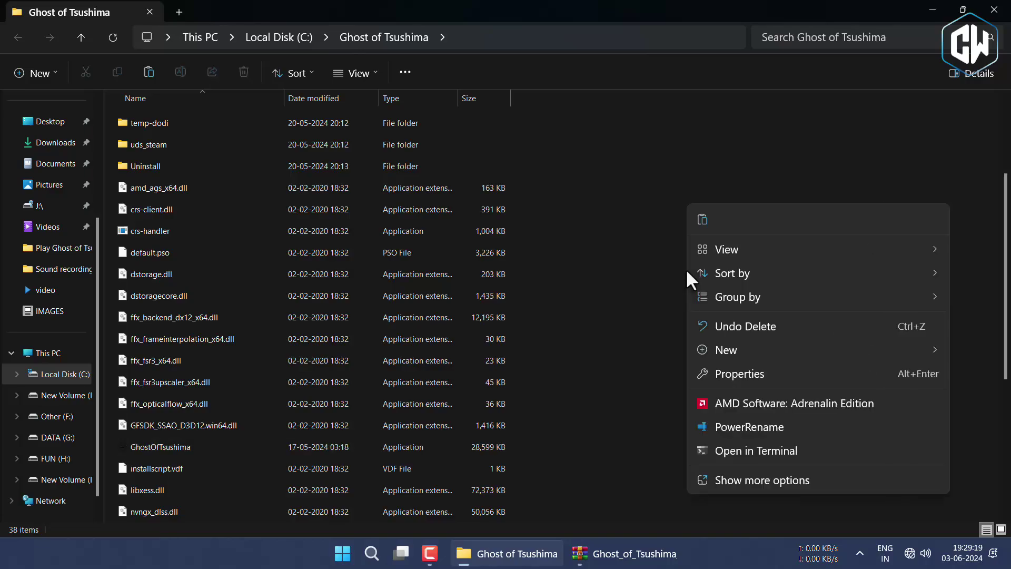
click(703, 221)
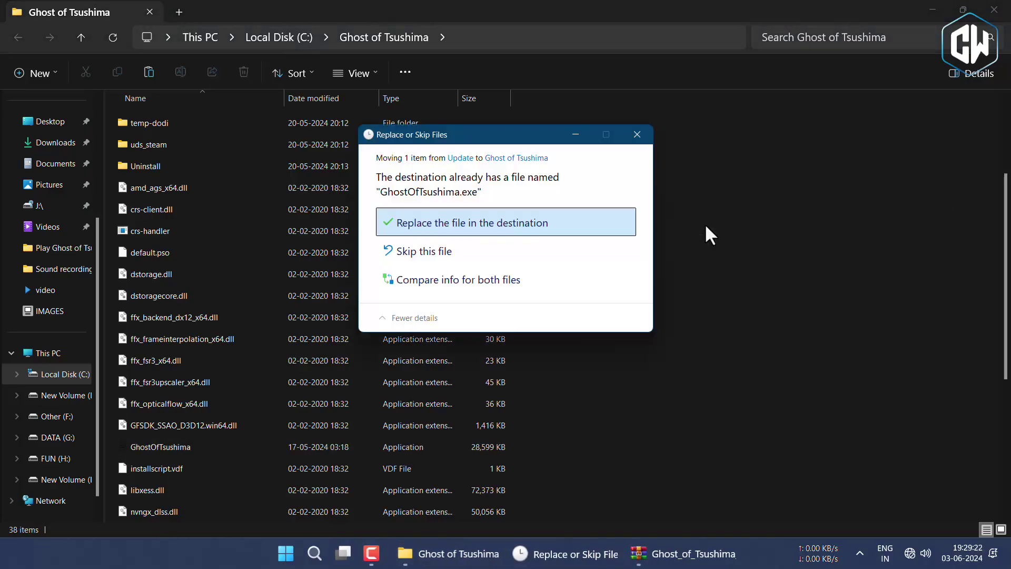
click(479, 225)
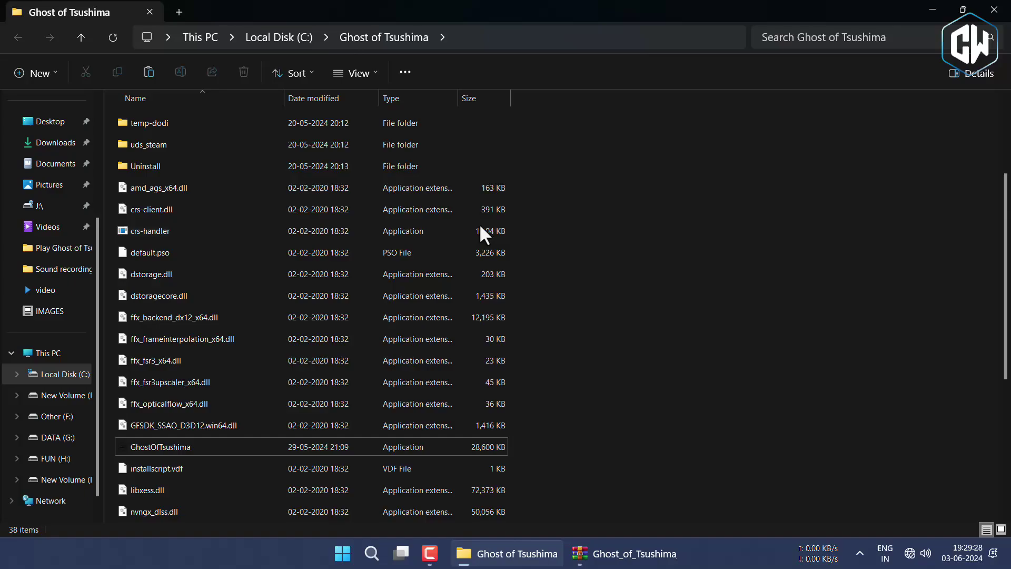
right_click(693, 222)
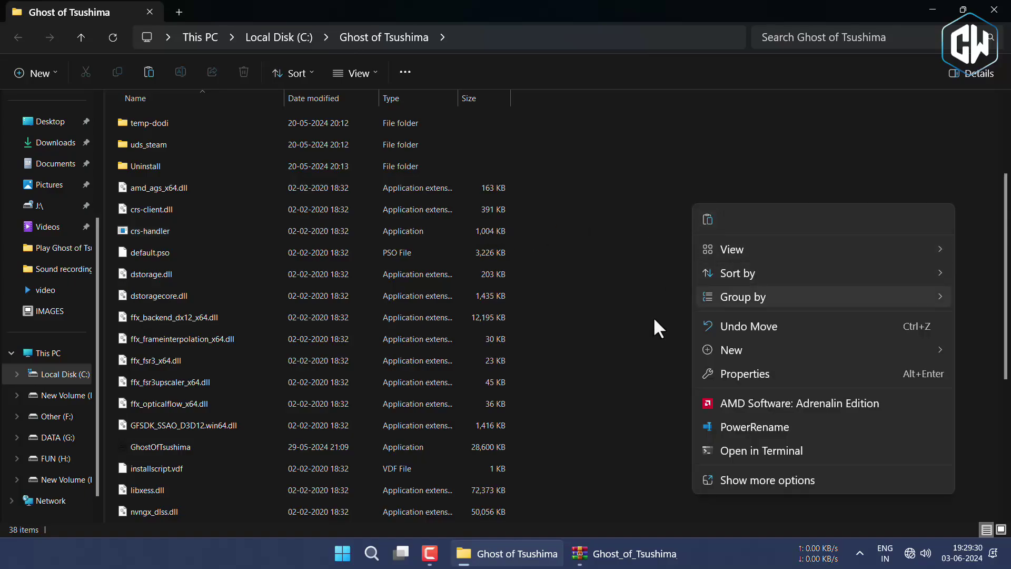
click(655, 323)
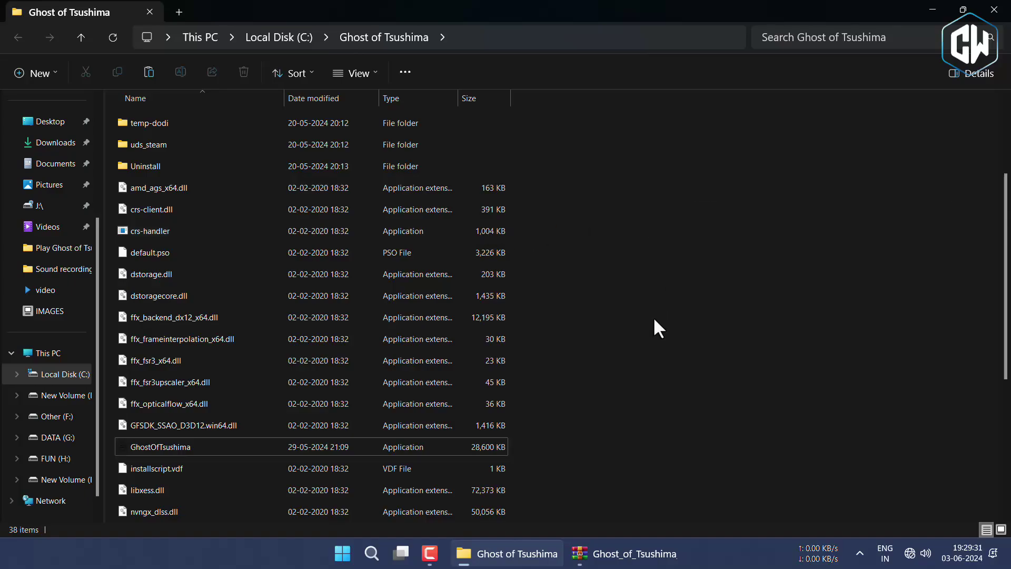
click(984, 16)
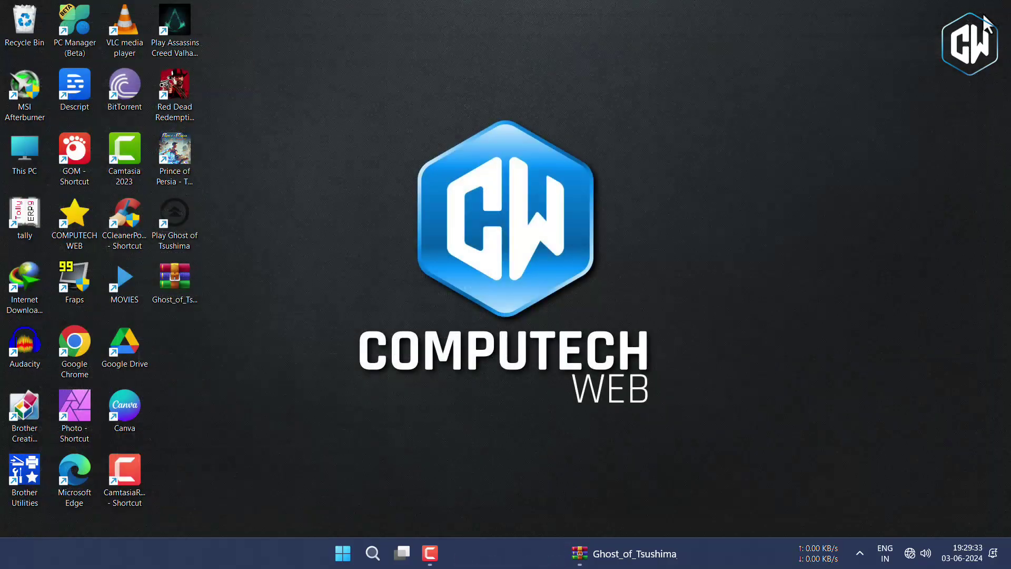
- Refresh the desktop, then open the Play Ghost of Tsushima shortcut's file location
right_click(612, 93)
click(648, 193)
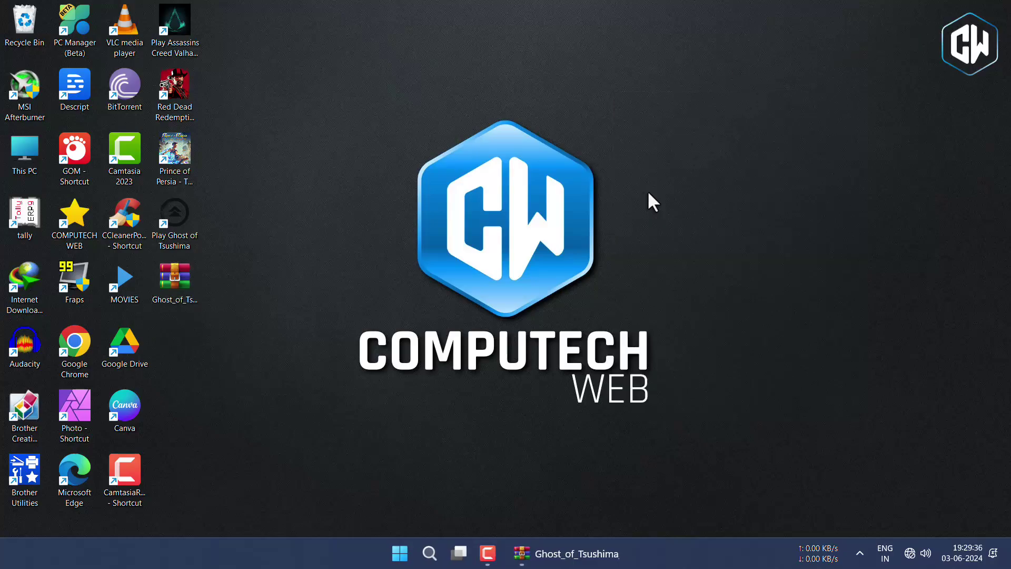
right_click(568, 121)
click(609, 211)
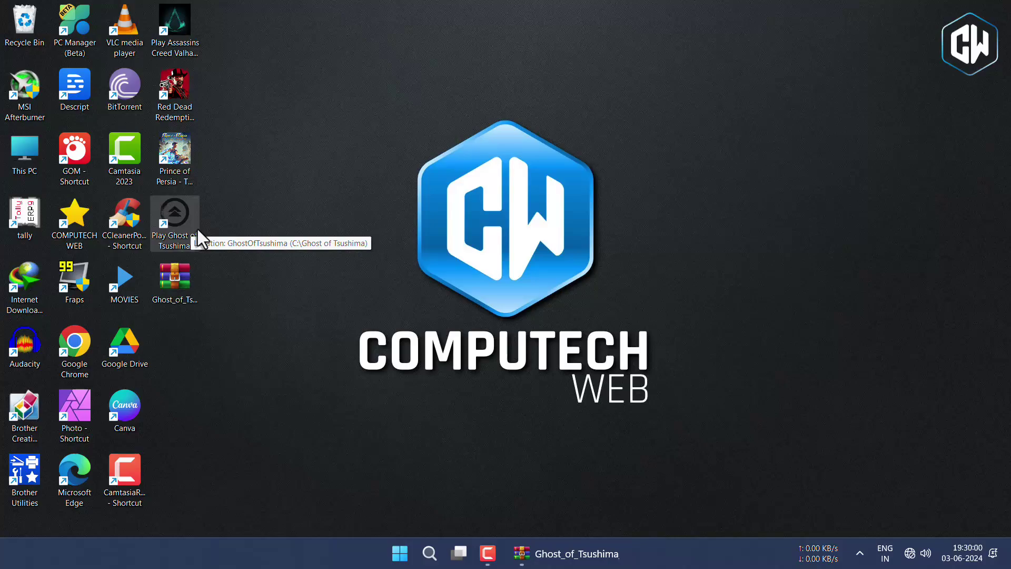
right_click(301, 130)
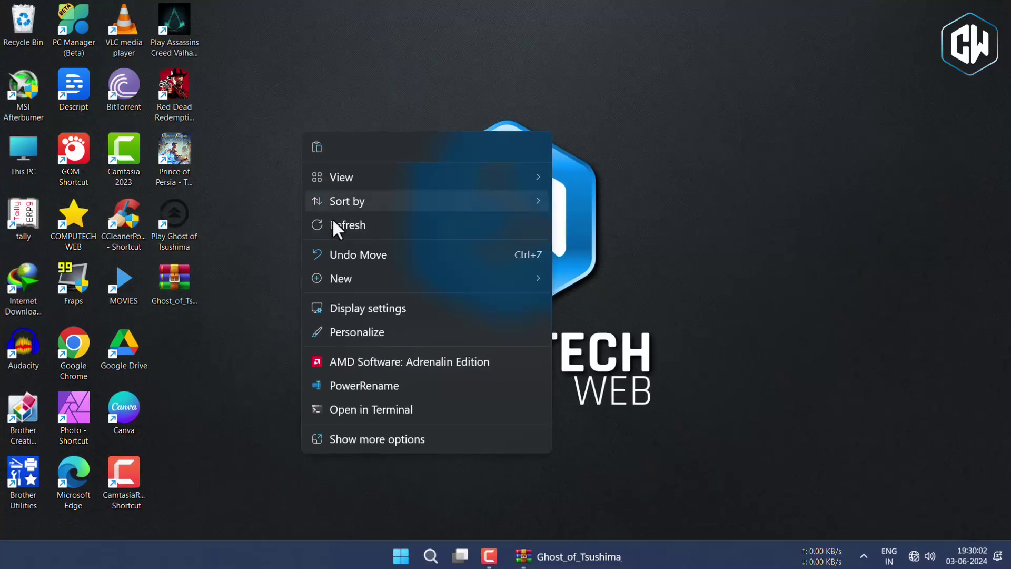
click(332, 218)
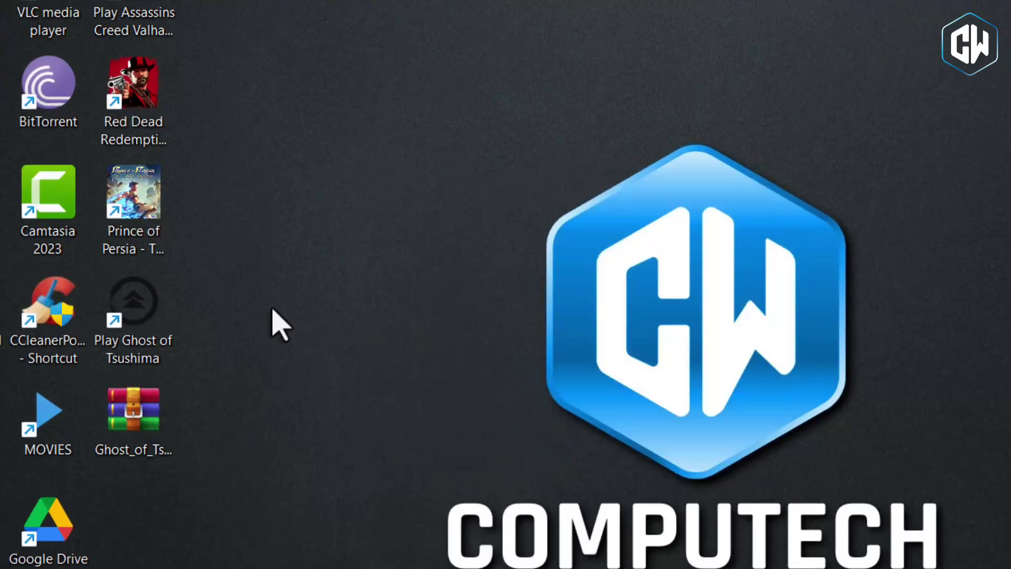
right_click(153, 315)
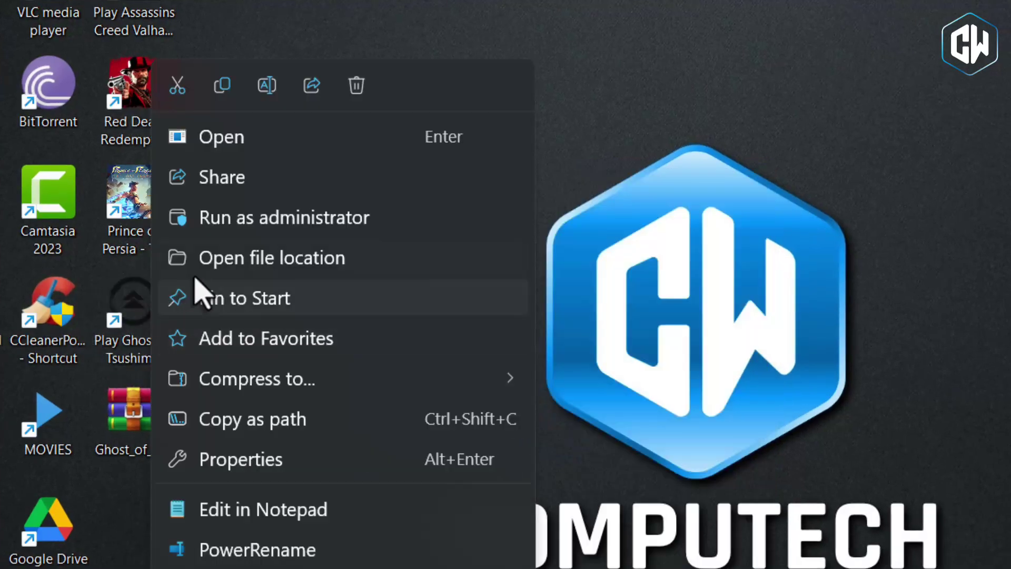
click(234, 258)
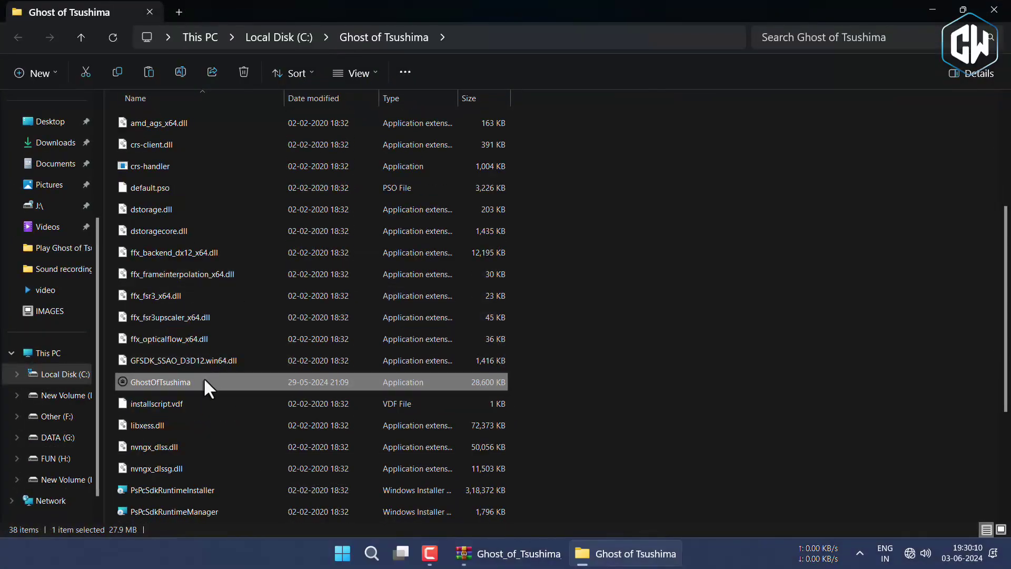
- Run GhostOfTsushima from the folder and start the game from launcher v1053.2.0528.1709
double_click(205, 381)
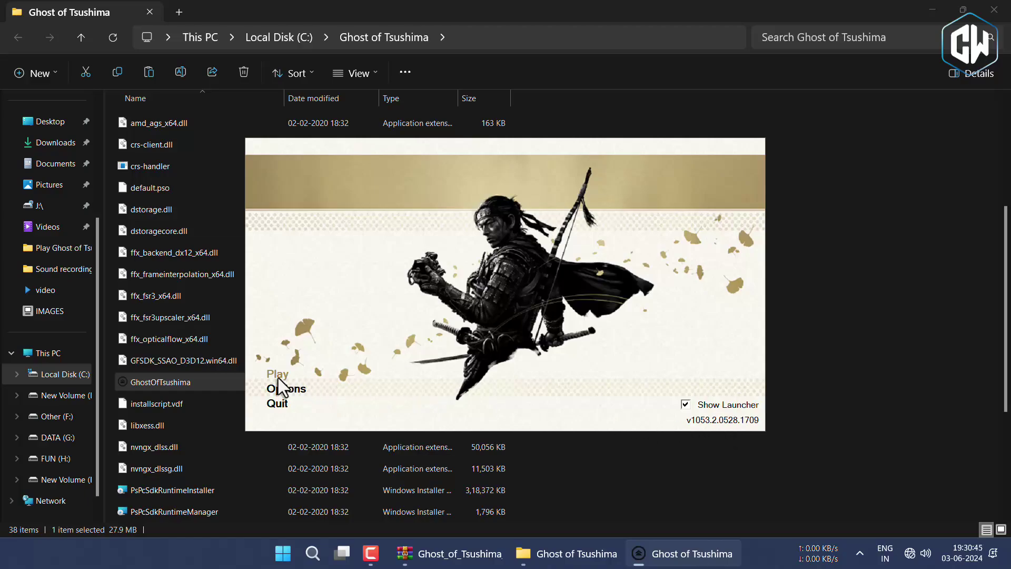
click(278, 376)
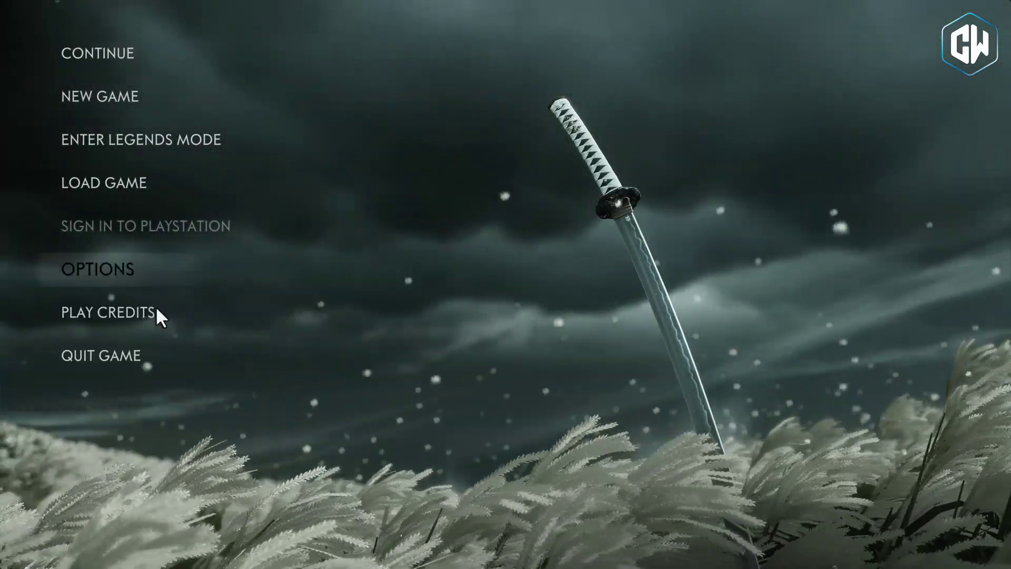
- Open Options and scroll through the Game settings list
click(102, 274)
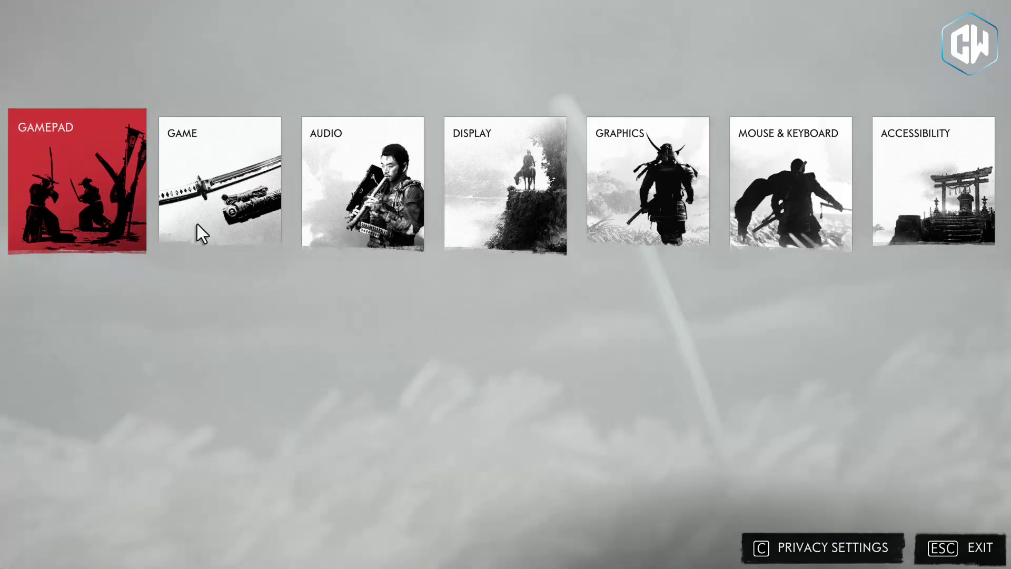
click(215, 211)
scroll(251, 369, down, 10)
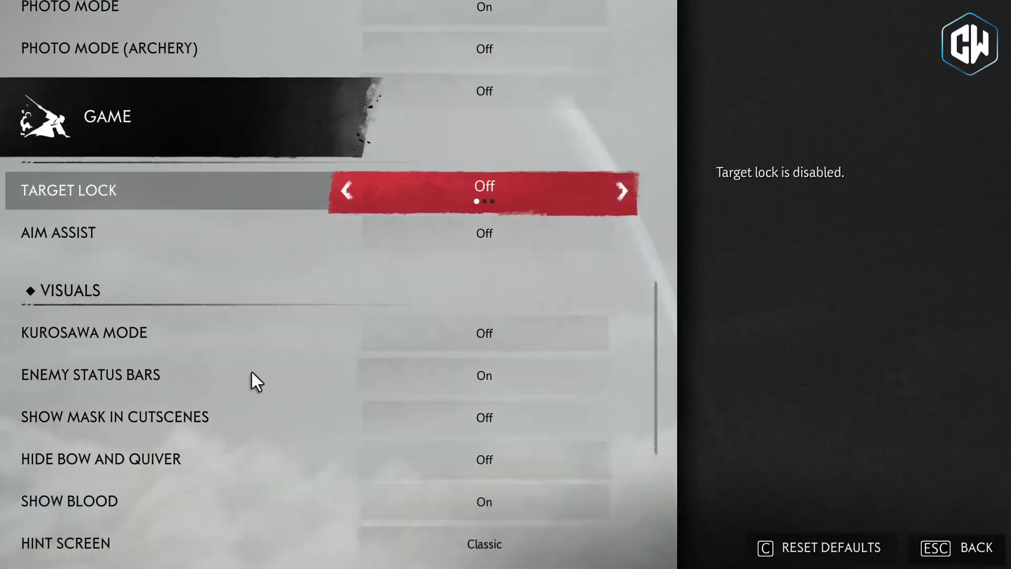
scroll(252, 372, down, 1)
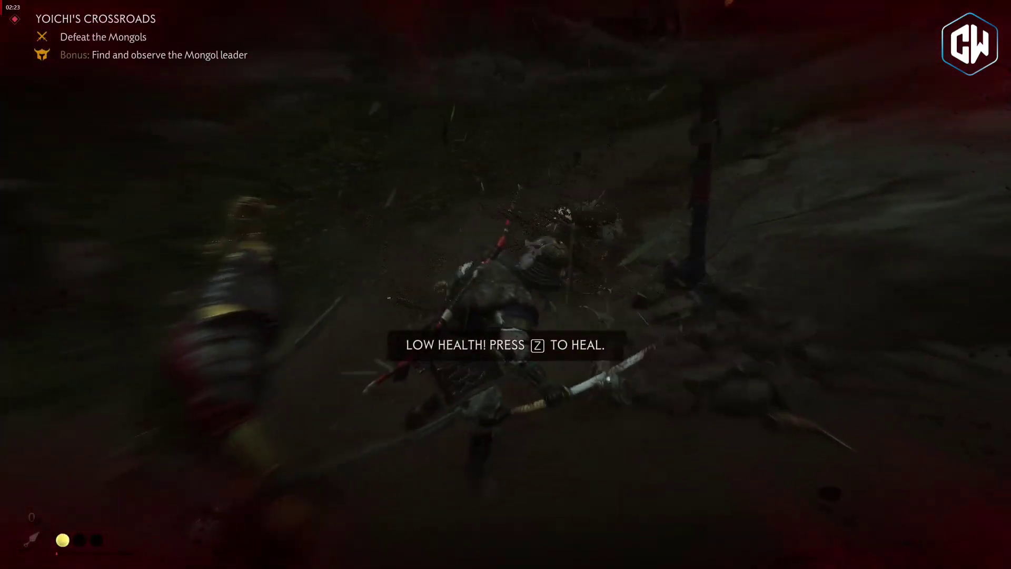
- Heal with Z, then charge the Mongols and cross the campfire yard to the weapon rack
key(z)
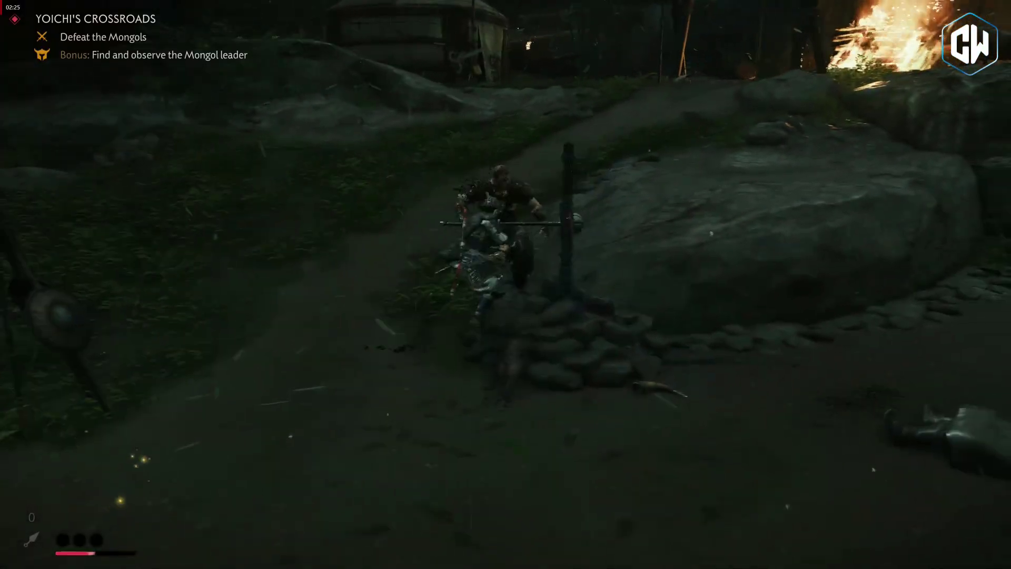
key(r)
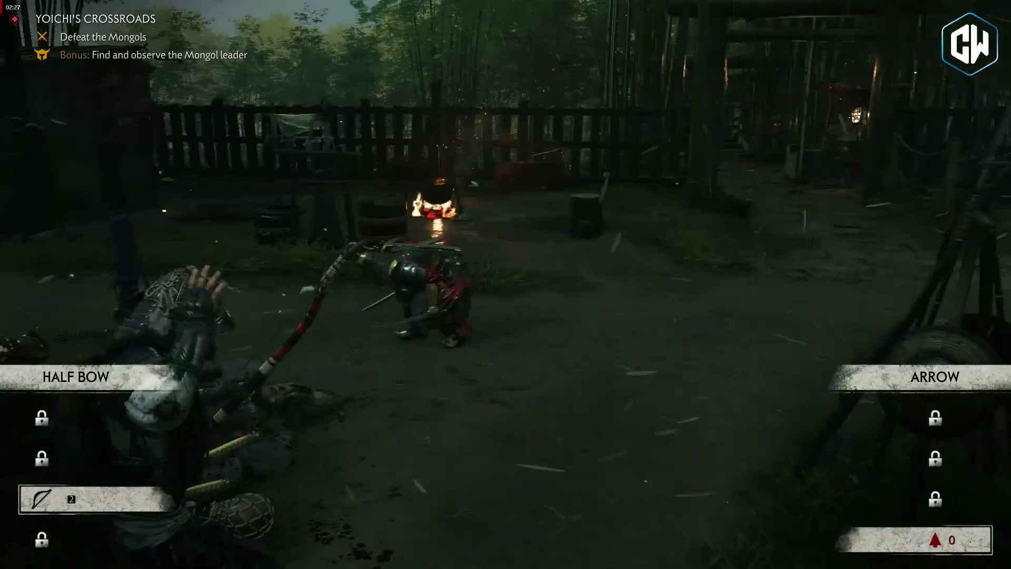
key(w)
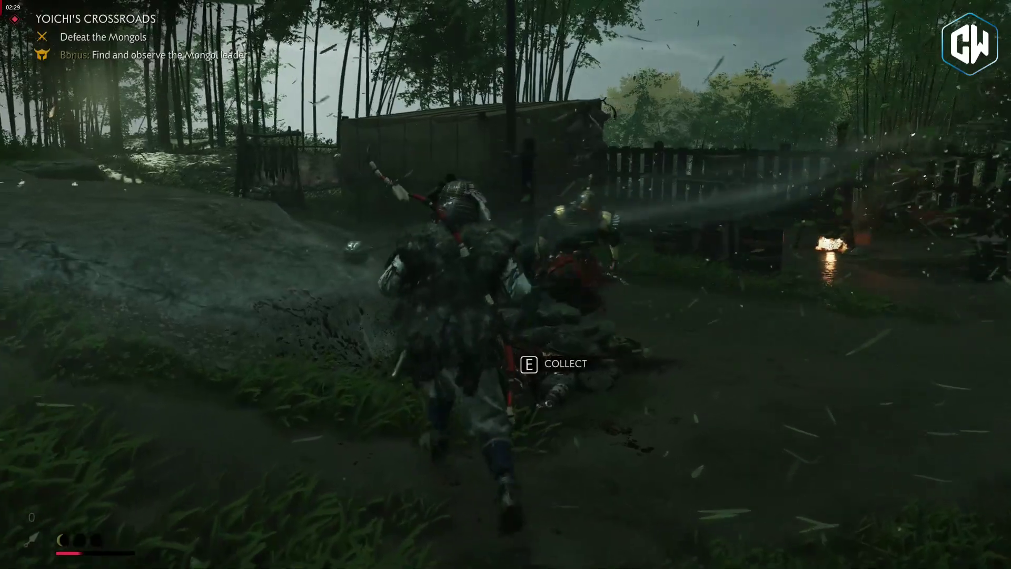
key(w)
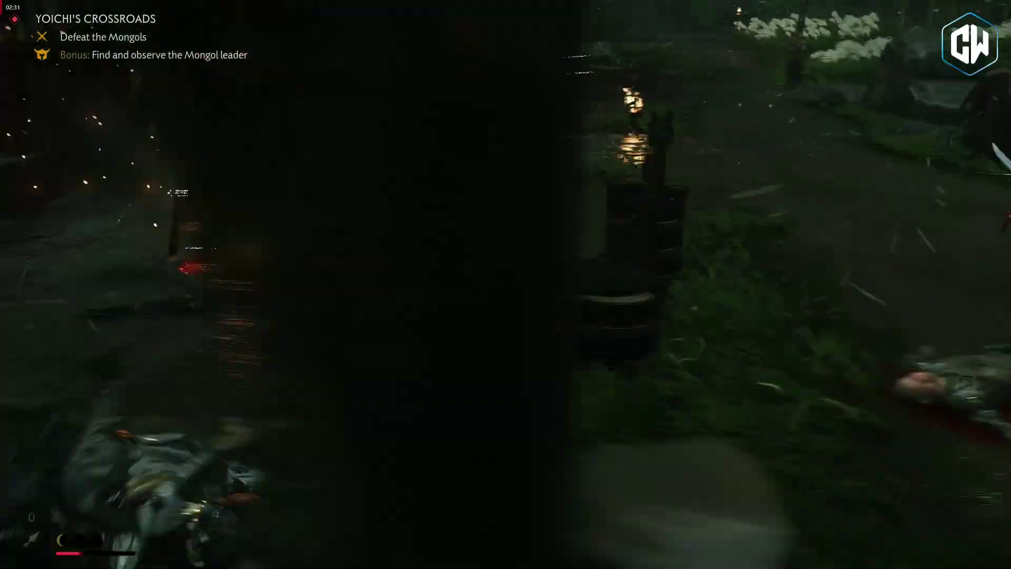
key(w)
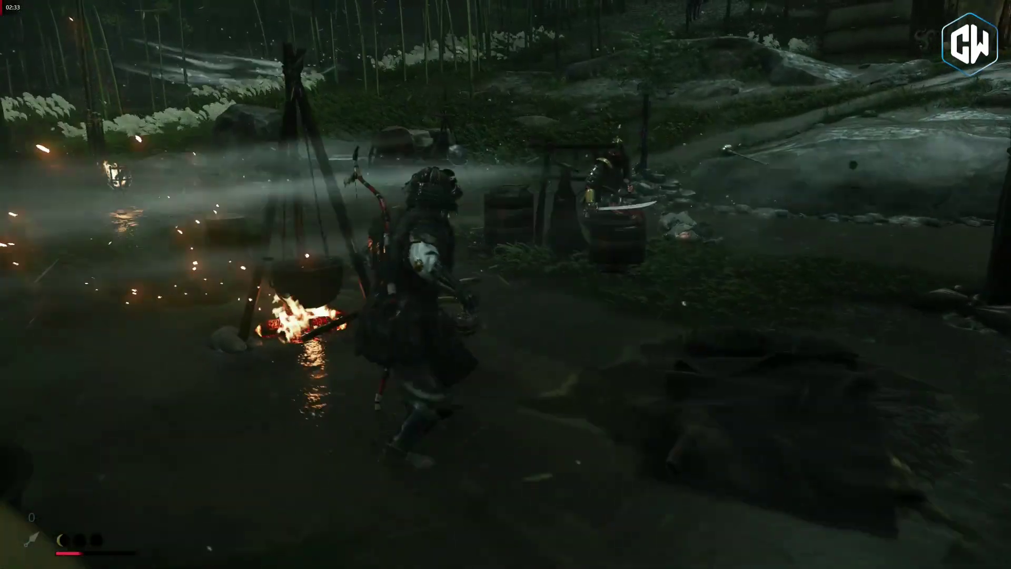
key(w)
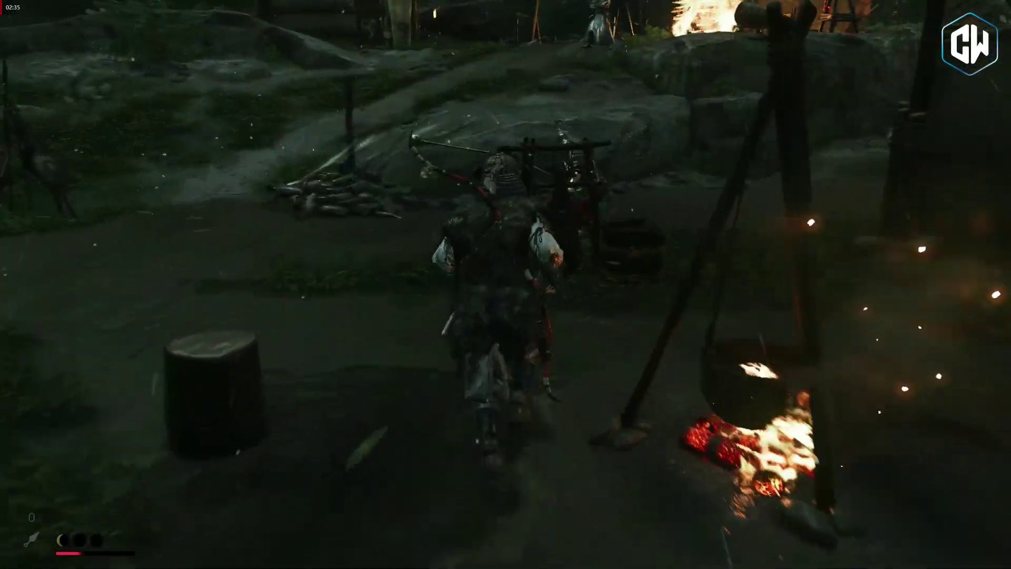
key(w)
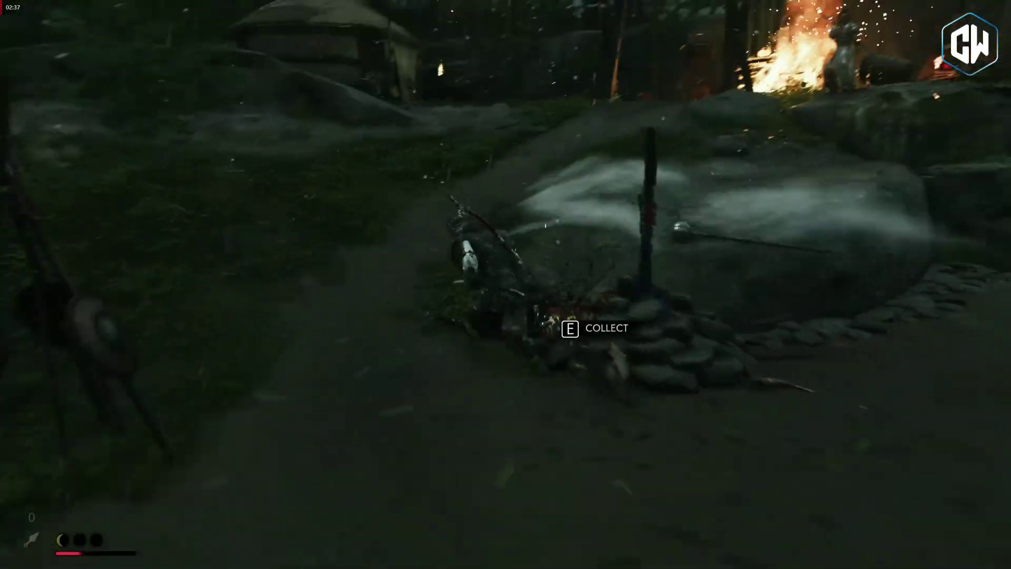
- Pick up the kunai and attack the enemies on the bamboo path
key(w)
key(e)
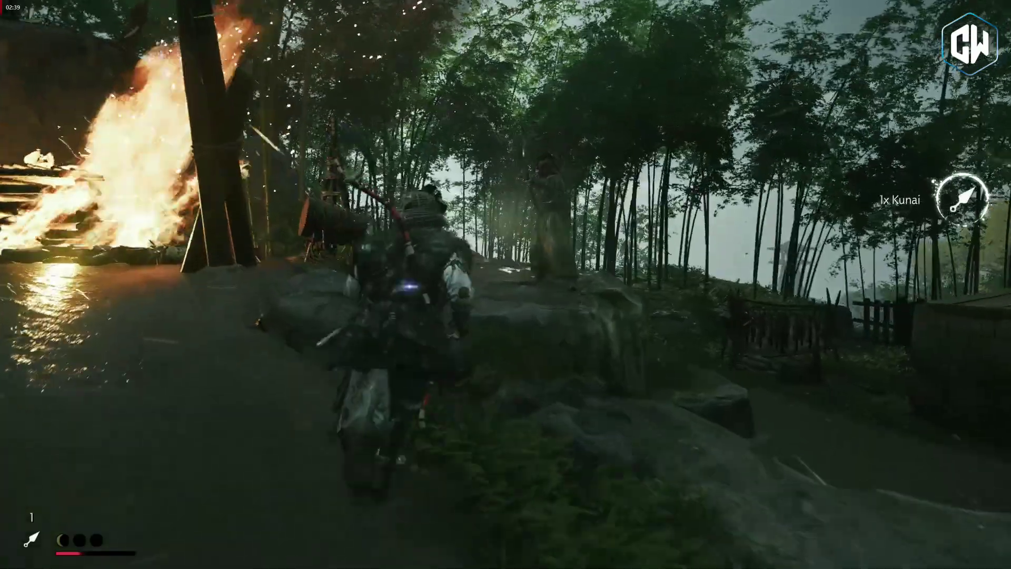
key(w)
key(r)
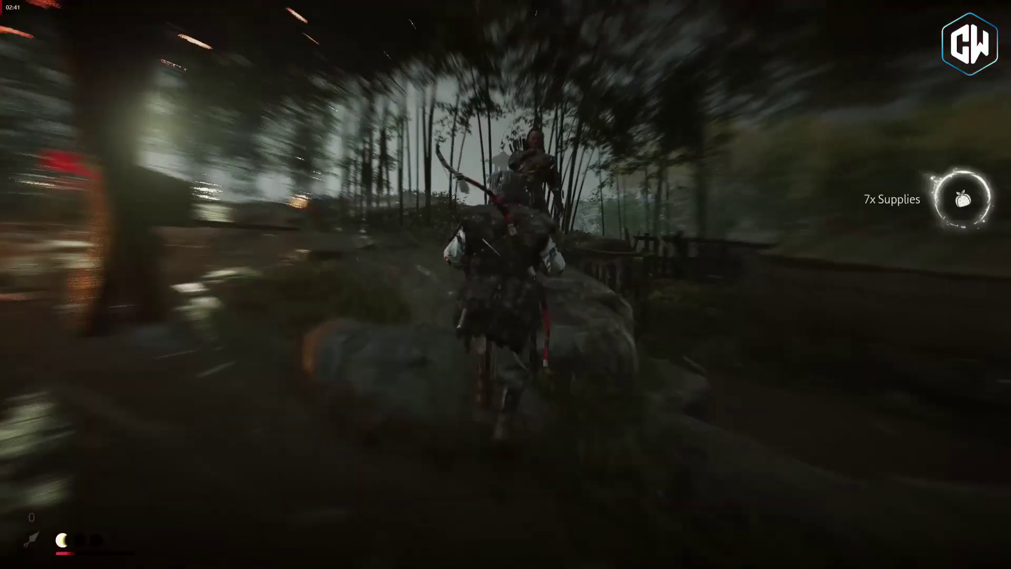
key(w)
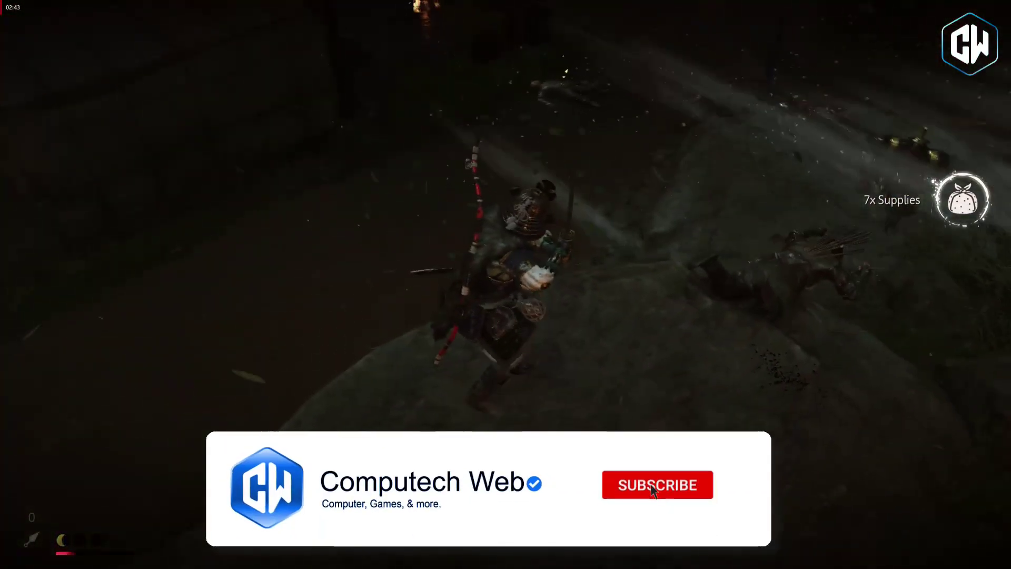